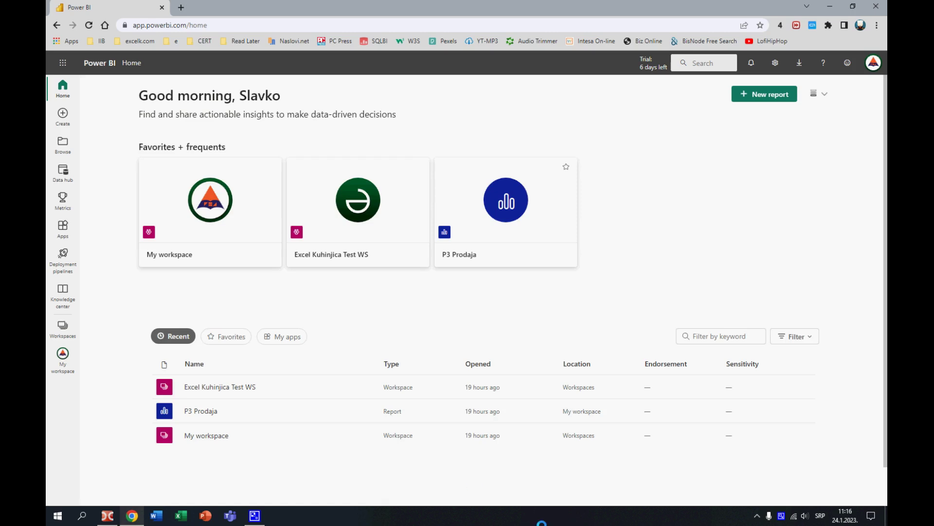
Step: Create a new scorecard in Metrics and rename it "Sales"
{"action": "left_click", "coordinate": [63, 200]}
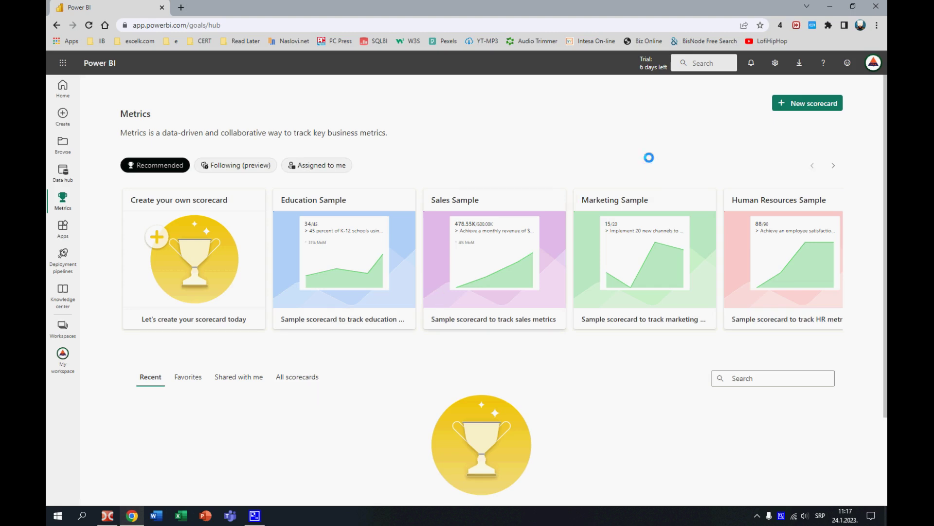
{"action": "left_click", "coordinate": [823, 96]}
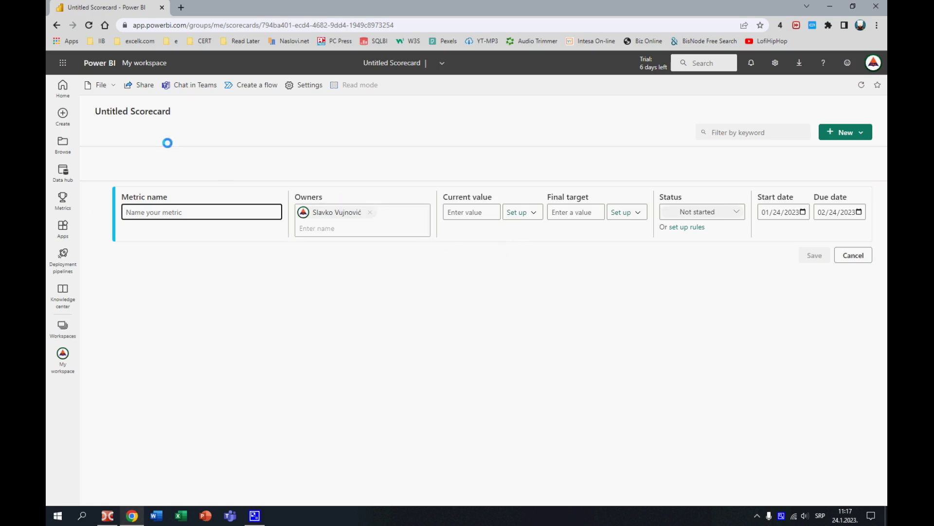
{"action": "left_click", "coordinate": [177, 111]}
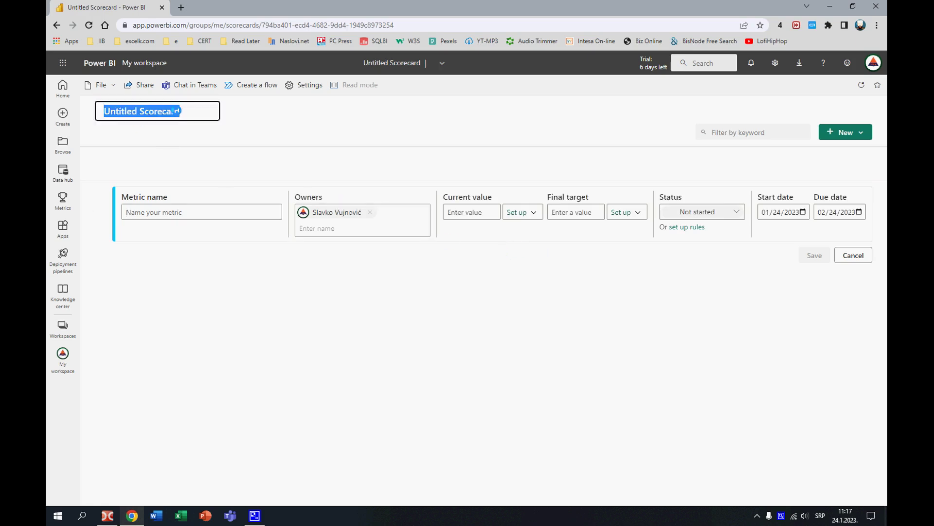
{"action": "type", "text": "Sales"}
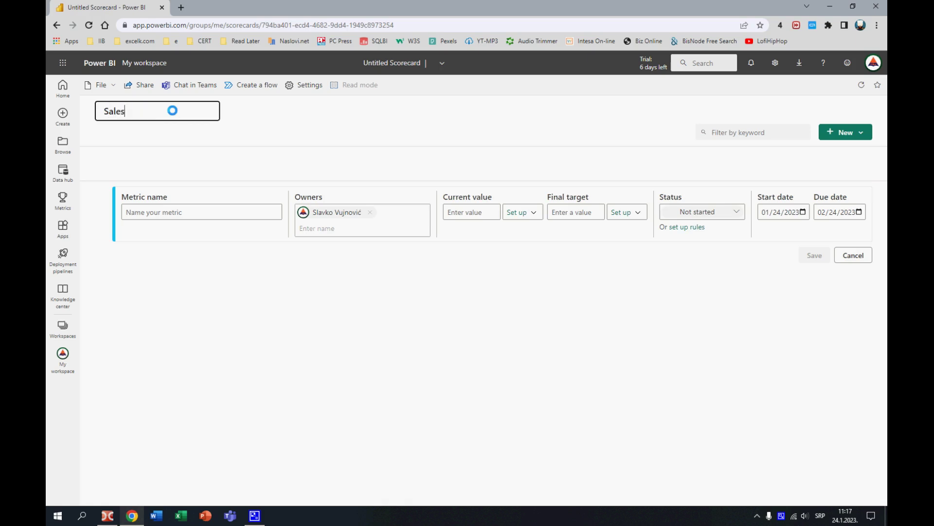
{"action": "key", "text": "Return"}
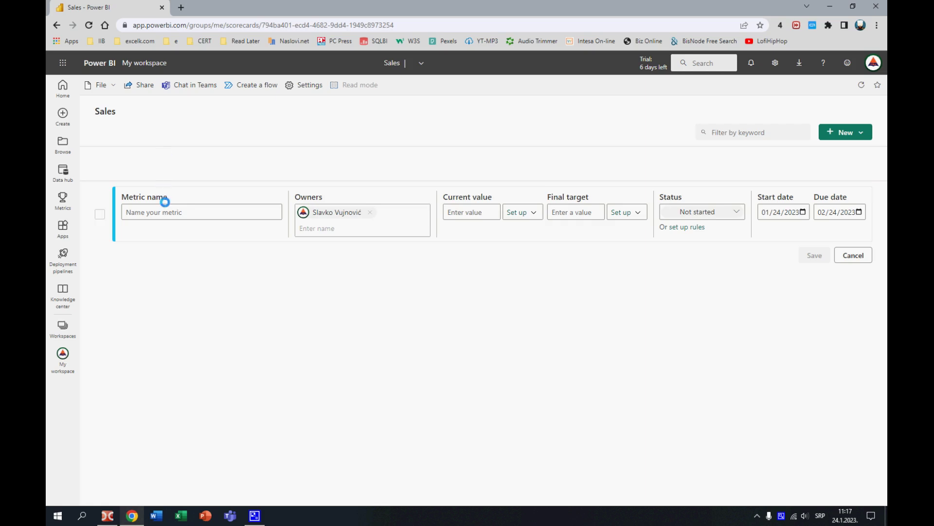
Step: Name the scorecard's first metric "Sales Revenue"
{"action": "left_click", "coordinate": [164, 212]}
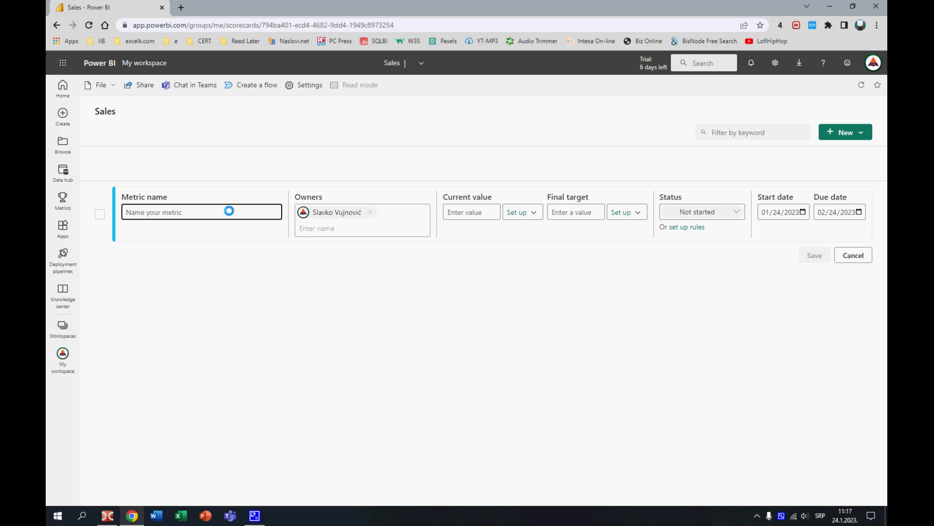
{"action": "type", "text": "Sales "}
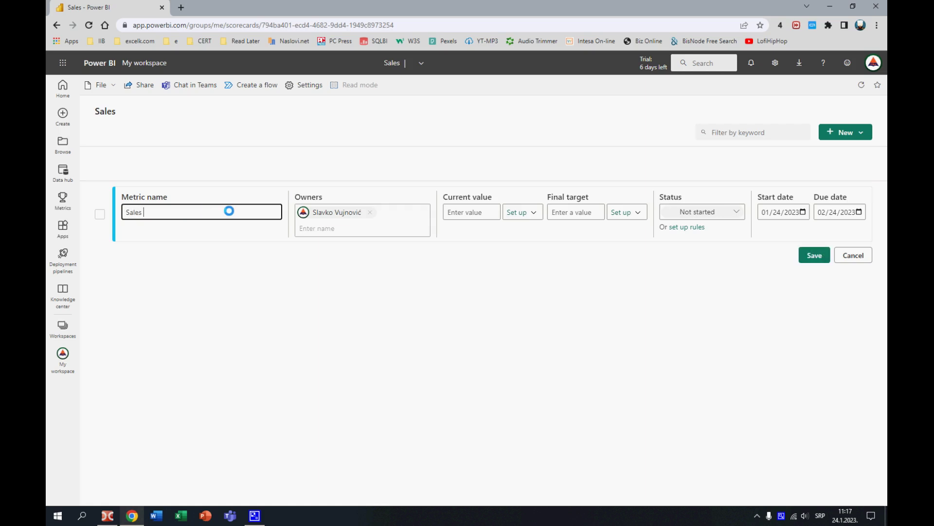
{"action": "type", "text": "Revenue"}
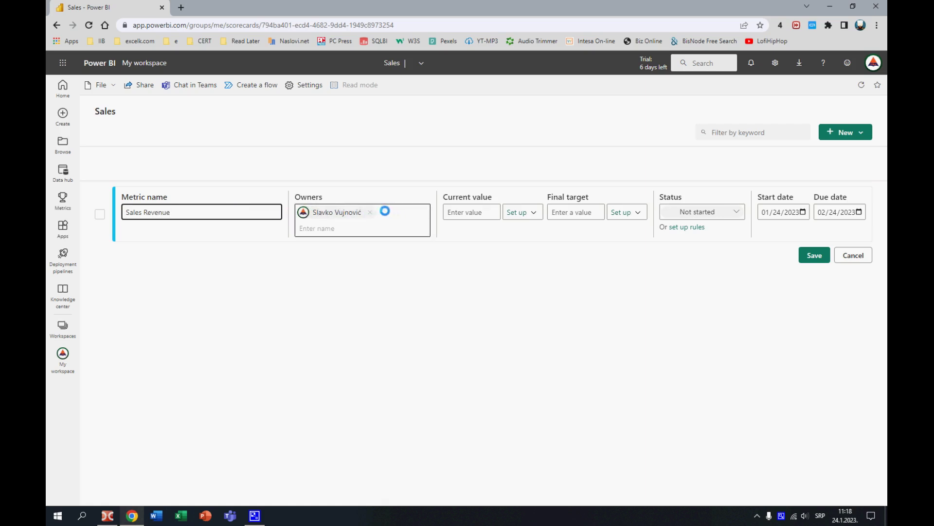
Step: Connect the Sales Revenue metric's current value to the UKUPNA PRODAJA measure in the P3 Prodaja report
{"action": "left_click", "coordinate": [467, 212]}
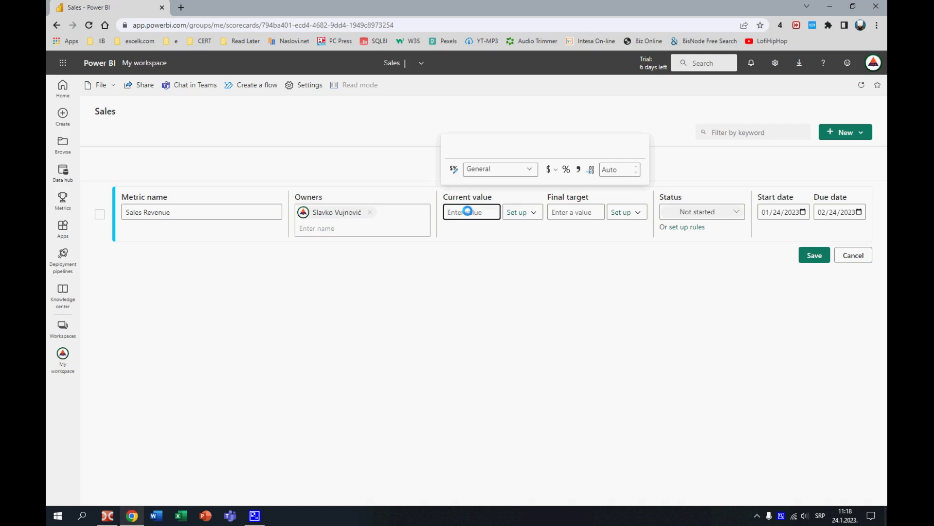
{"action": "left_click", "coordinate": [532, 212]}
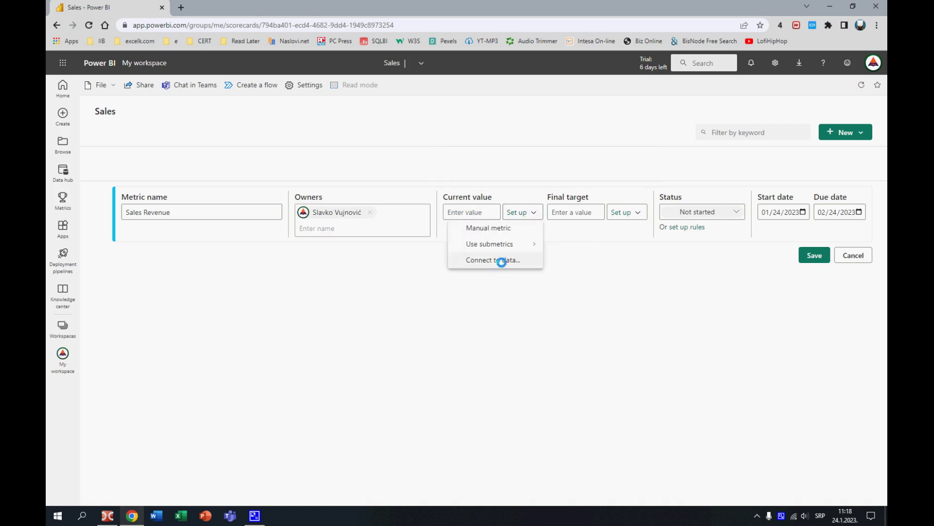
{"action": "left_click", "coordinate": [500, 260]}
{"action": "left_click", "coordinate": [227, 192]}
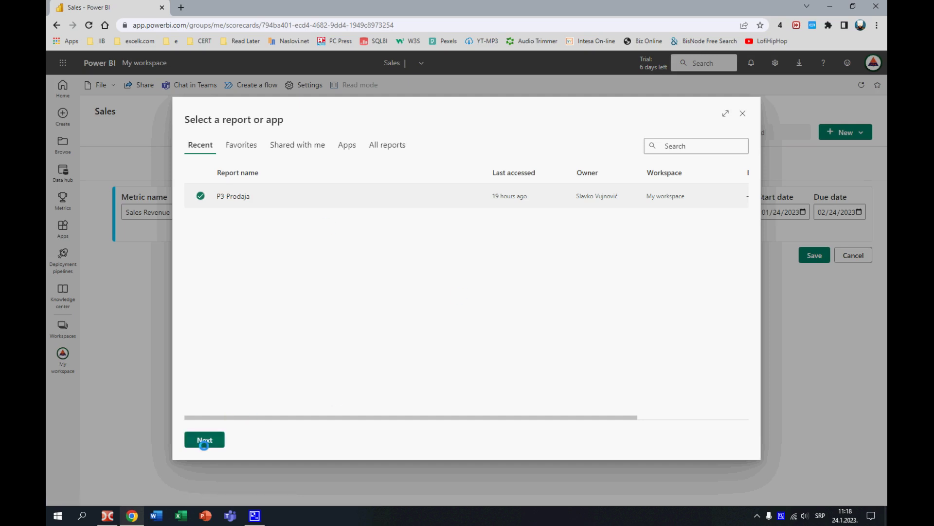
{"action": "left_click", "coordinate": [204, 441]}
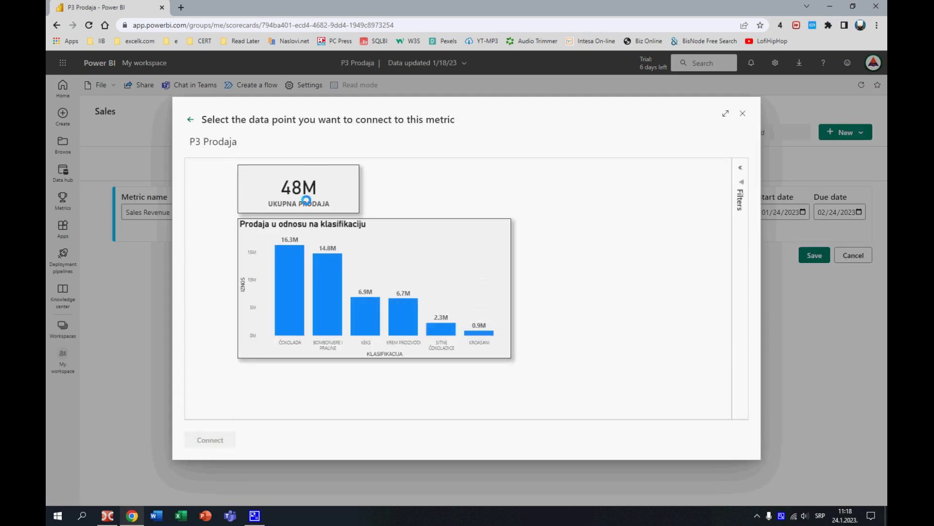
{"action": "left_click", "coordinate": [311, 176]}
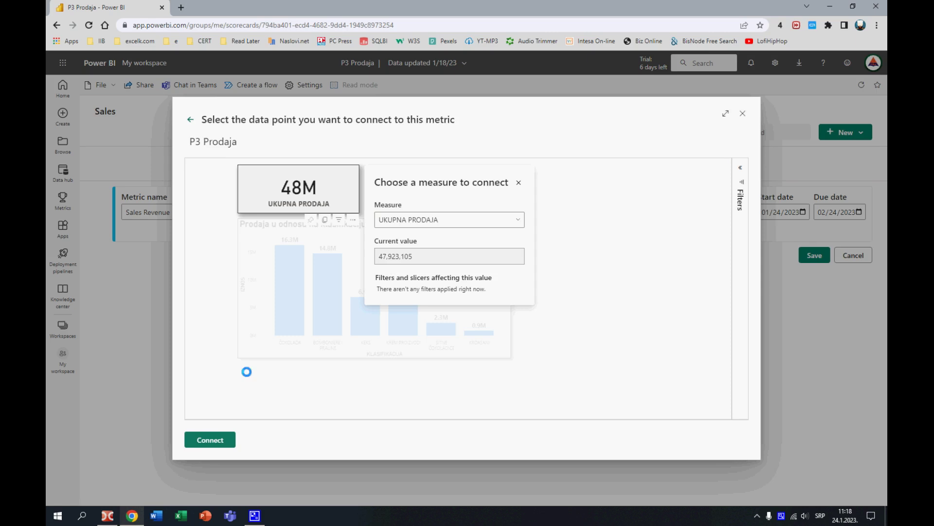
{"action": "left_click", "coordinate": [210, 439]}
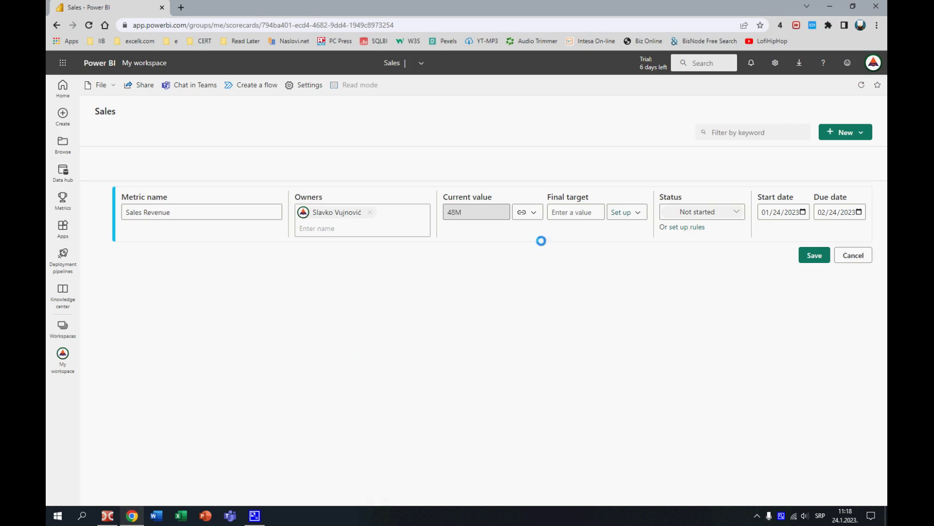
Step: Set the Sales Revenue metric's final target manually to 120000000 and save the metric
{"action": "left_click", "coordinate": [558, 211]}
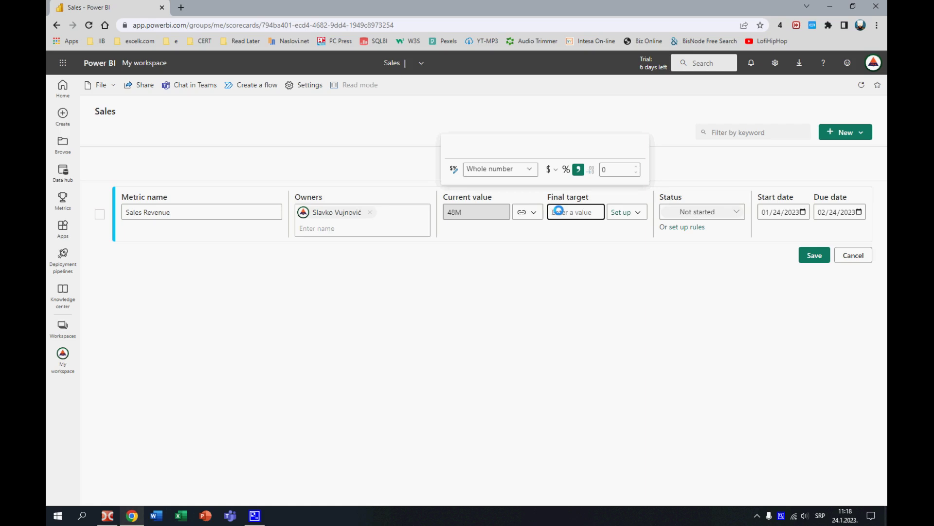
{"action": "left_click", "coordinate": [636, 212]}
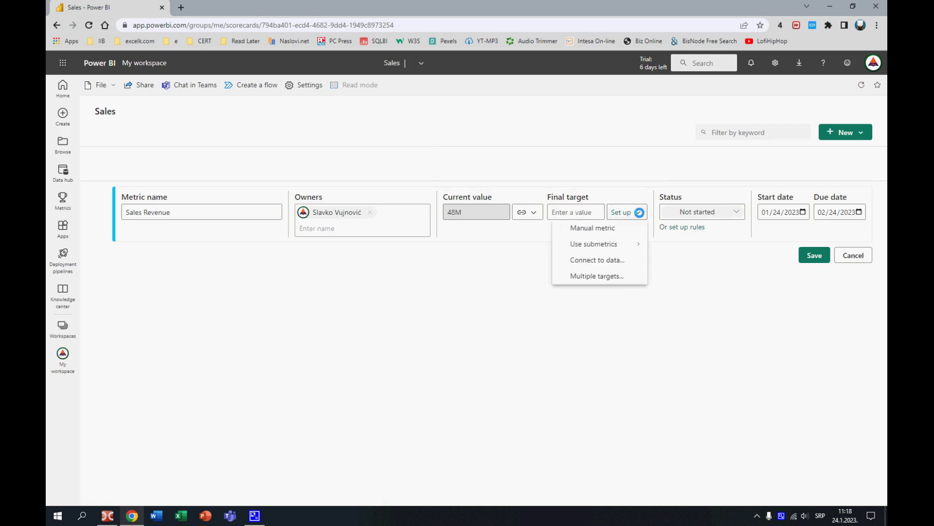
{"action": "left_click", "coordinate": [580, 212]}
{"action": "type", "text": "120000000"}
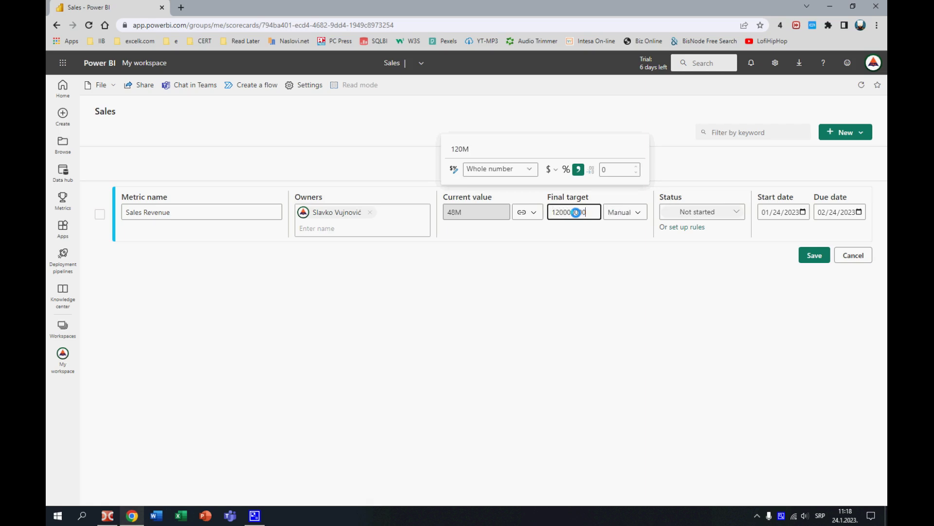
{"action": "key", "text": "Return"}
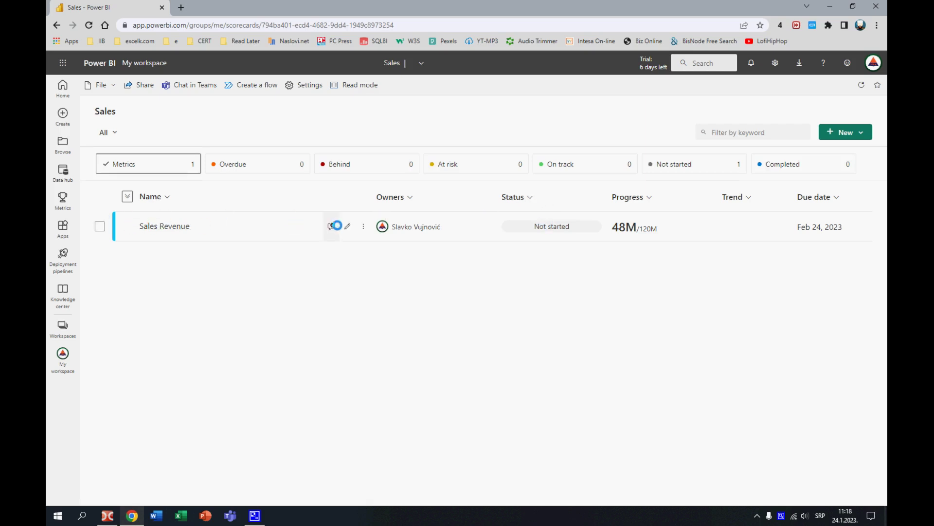
Step: Edit the Sales Revenue metric to the status On track with a due date of 02/20/2023, and save it
{"action": "left_click", "coordinate": [348, 226]}
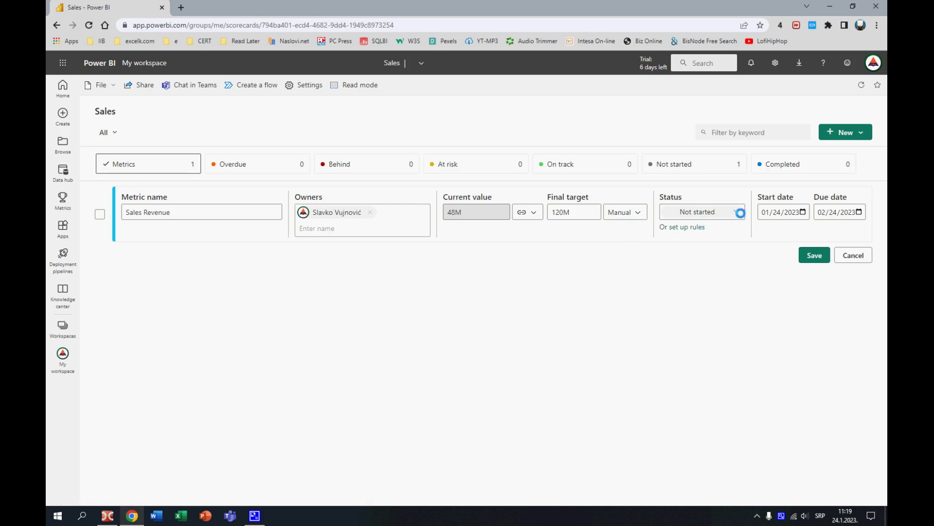
{"action": "left_click", "coordinate": [740, 213]}
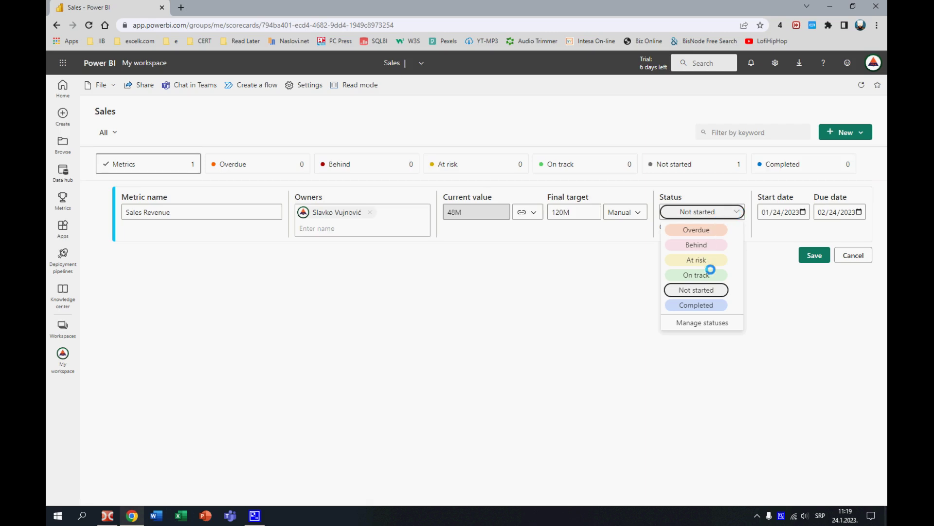
{"action": "left_click", "coordinate": [711, 274]}
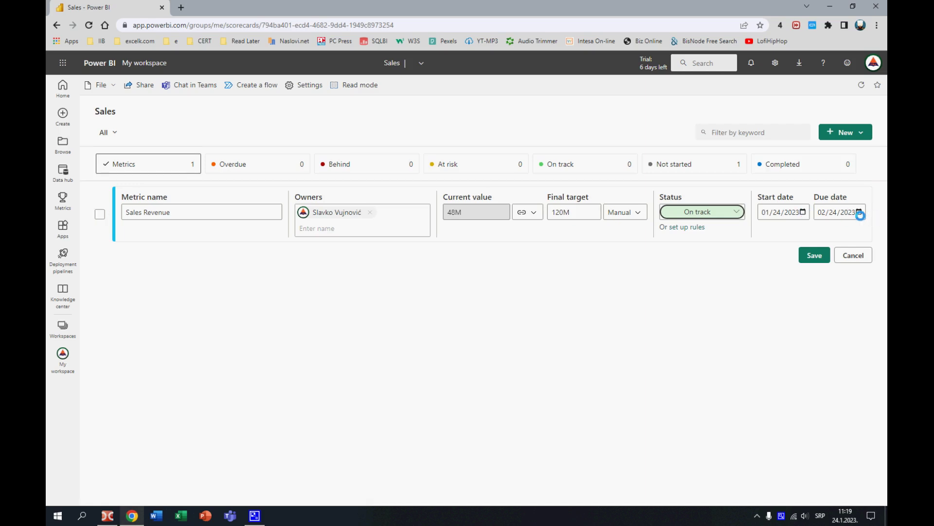
{"action": "left_click", "coordinate": [859, 213]}
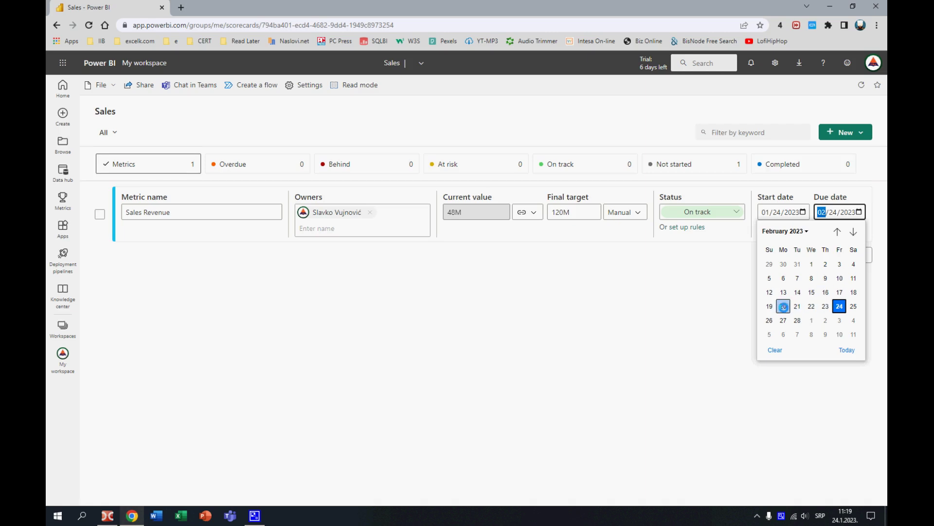
{"action": "left_click", "coordinate": [784, 307]}
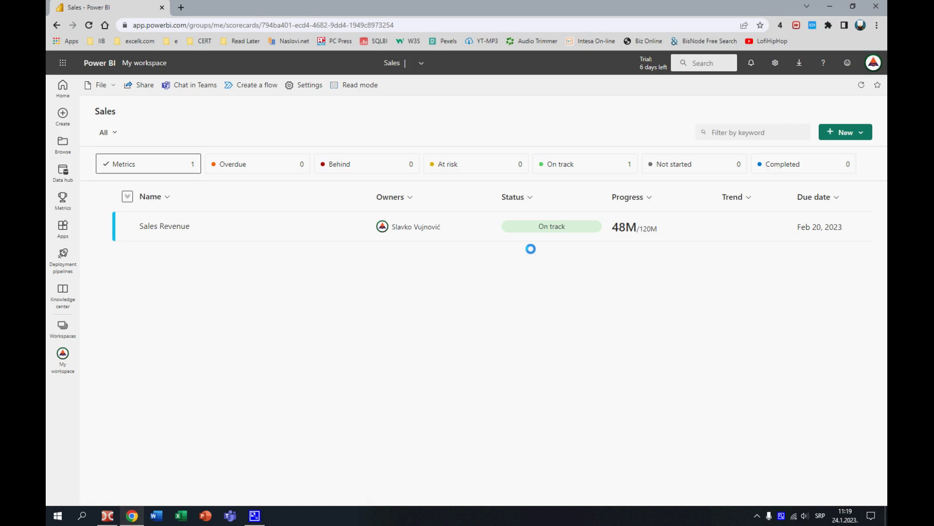
Step: Filter the scorecard by the Overdue, Behind, At risk and Not started statuses, then return to all metrics
{"action": "left_click", "coordinate": [251, 164]}
{"action": "left_click", "coordinate": [345, 162]}
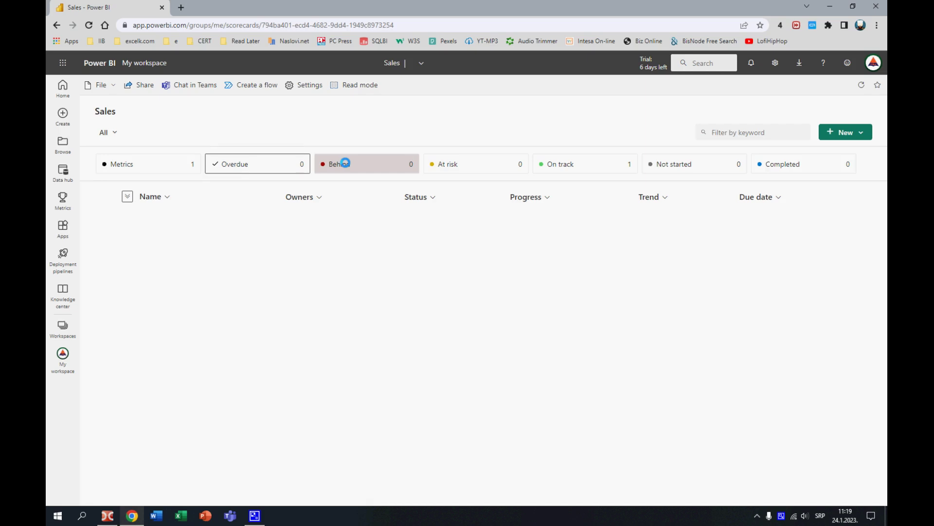
{"action": "left_click", "coordinate": [455, 164]}
{"action": "left_click", "coordinate": [668, 164]}
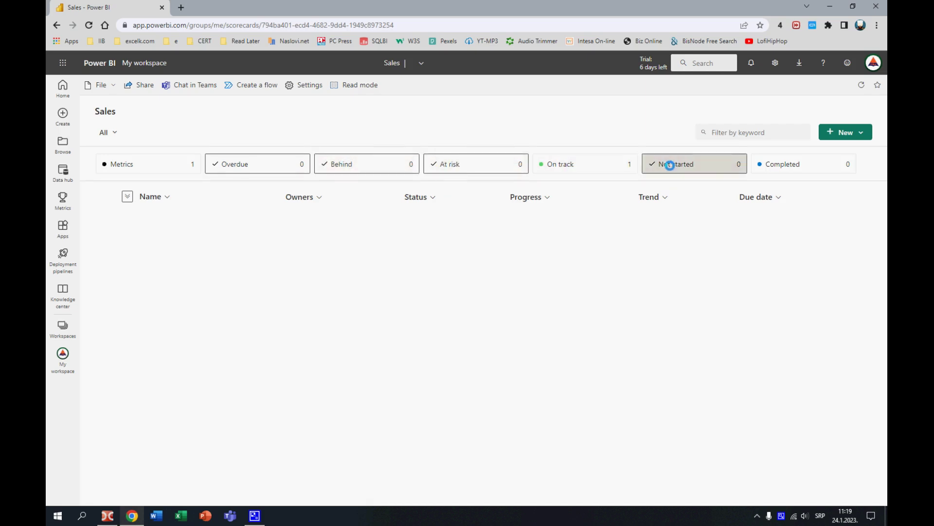
{"action": "left_click", "coordinate": [104, 161]}
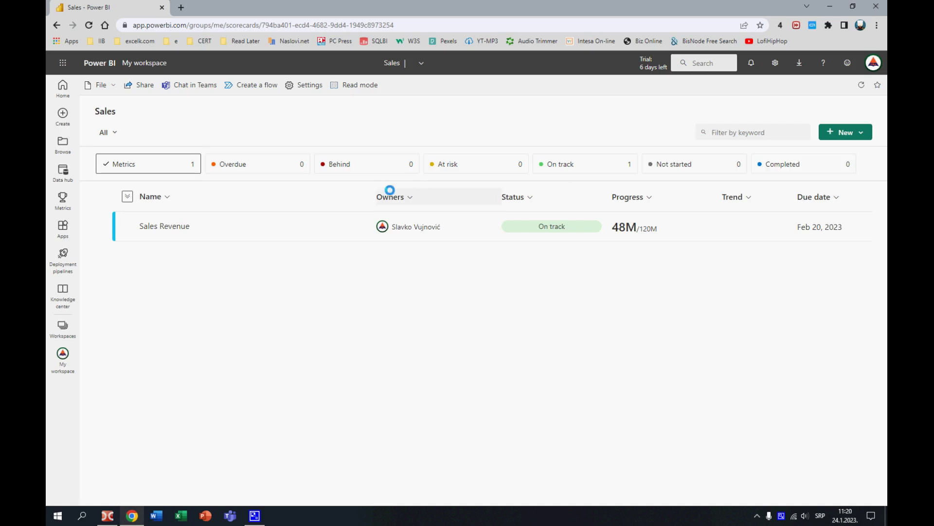
Step: Add a second metric to the scorecard, named "Number of visits"
{"action": "left_click", "coordinate": [835, 129]}
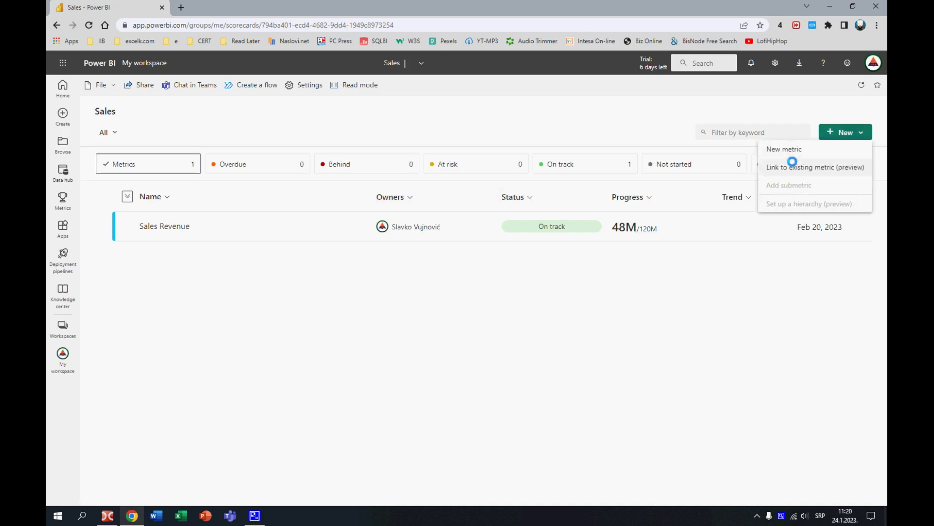
{"action": "left_click", "coordinate": [790, 148]}
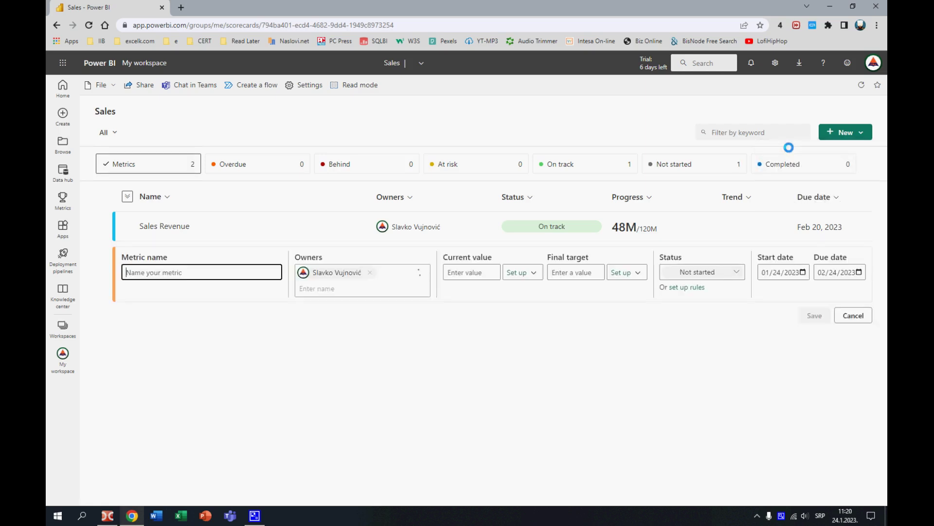
{"action": "type", "text": "Numbe"}
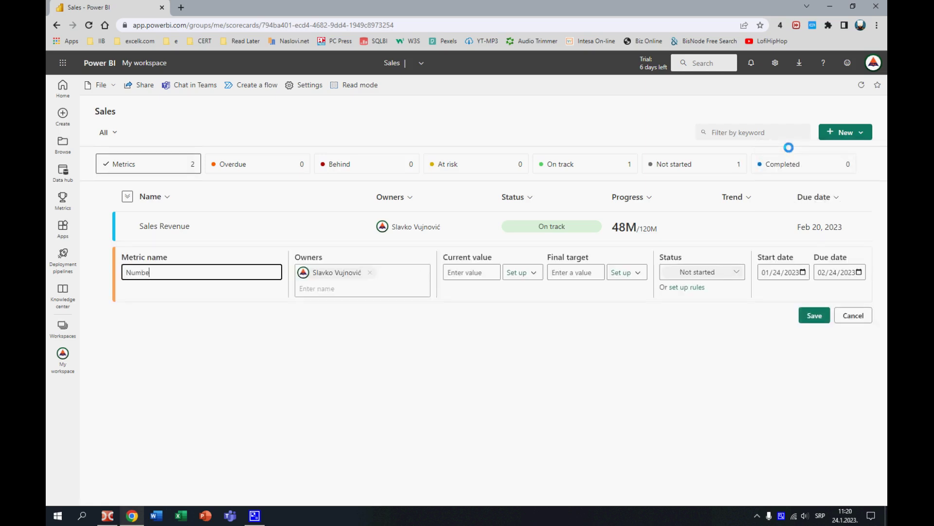
{"action": "type", "text": "r of visits"}
Step: Give the Number of visits metric a current value of 20, a final target of 200 and the status At risk, and save it
{"action": "left_click", "coordinate": [489, 273]}
{"action": "type", "text": "20"}
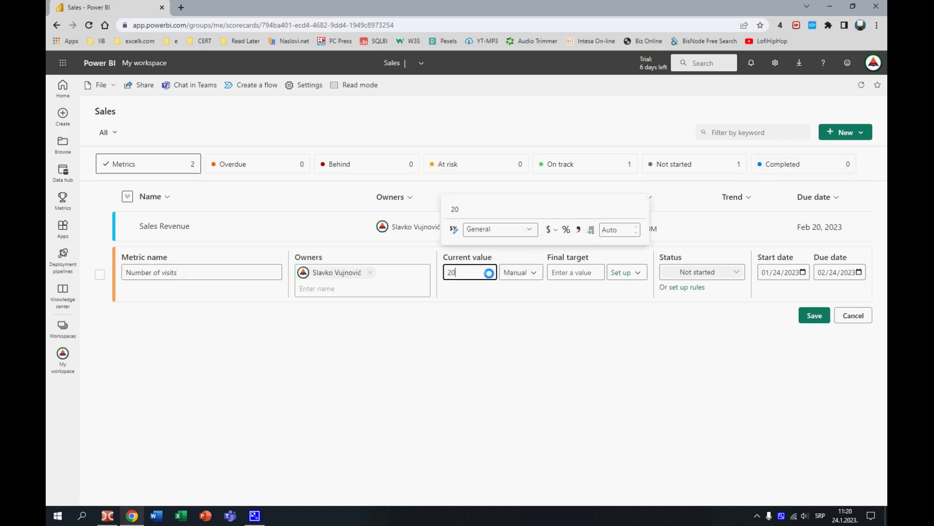
{"action": "left_click", "coordinate": [589, 273]}
{"action": "type", "text": "200"}
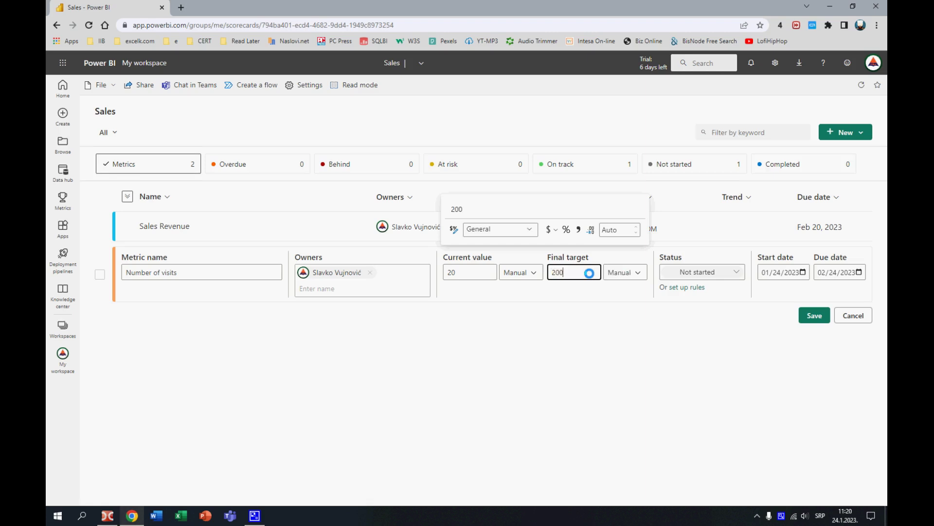
{"action": "left_click", "coordinate": [737, 272]}
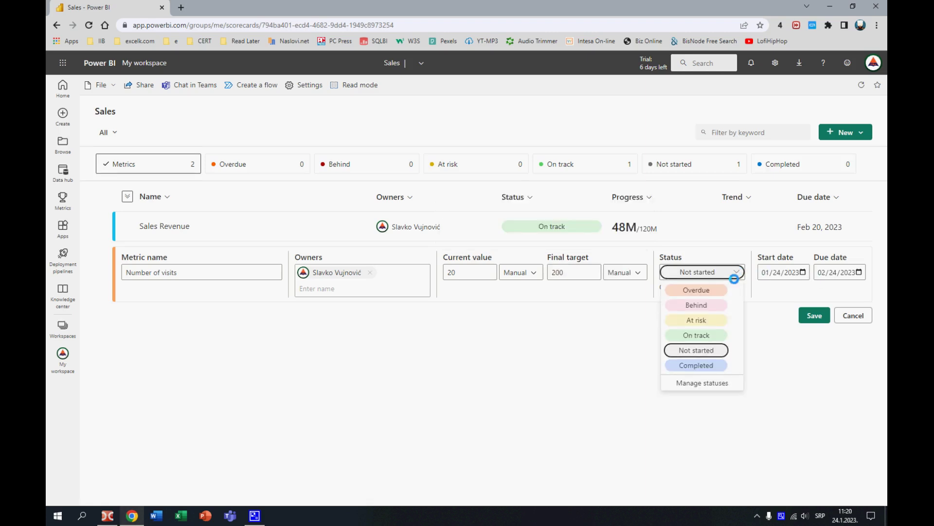
{"action": "left_click", "coordinate": [702, 321]}
{"action": "left_click", "coordinate": [814, 315]}
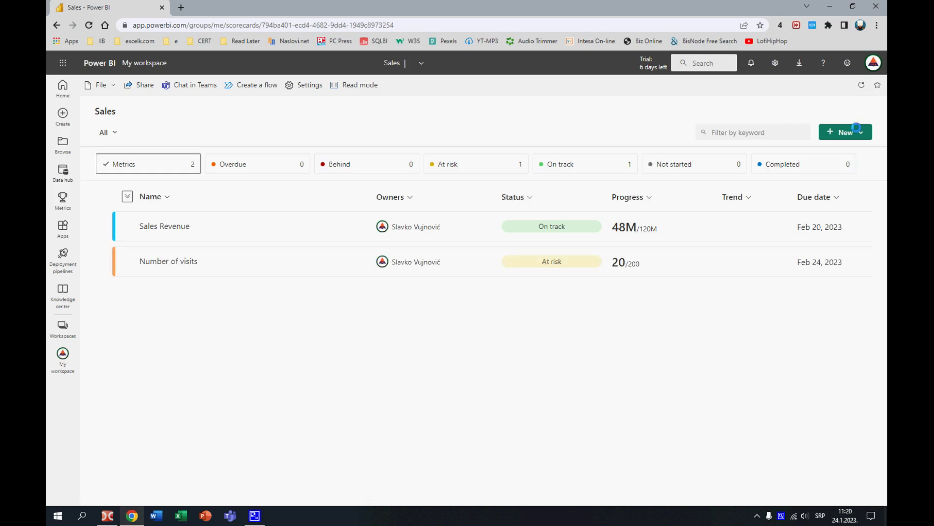
Step: Add a third metric to the scorecard, named "Number of references"
{"action": "left_click", "coordinate": [848, 130]}
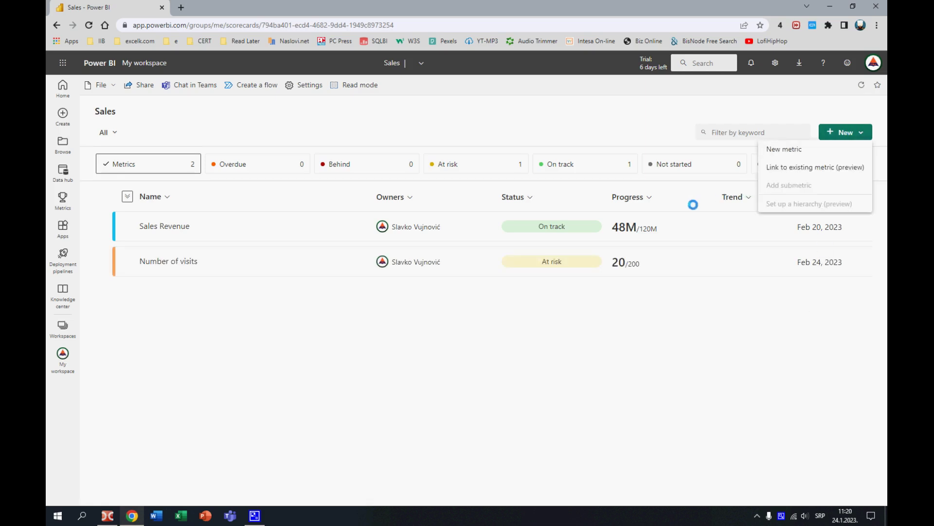
{"action": "left_click", "coordinate": [789, 149]}
{"action": "type", "text": "Number of references"}
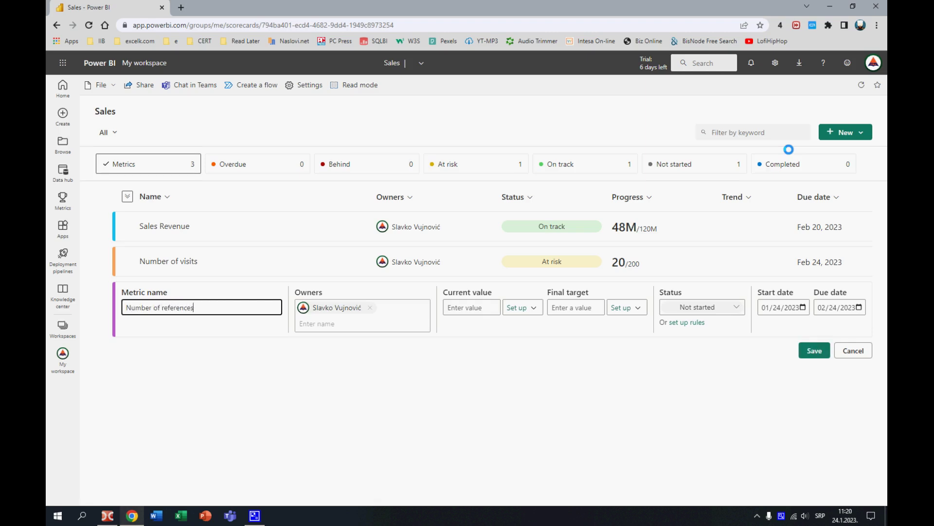
Step: Give the Number of references metric a current value of 50, a final target of 200 and the status Behind, and save it
{"action": "left_click", "coordinate": [467, 308]}
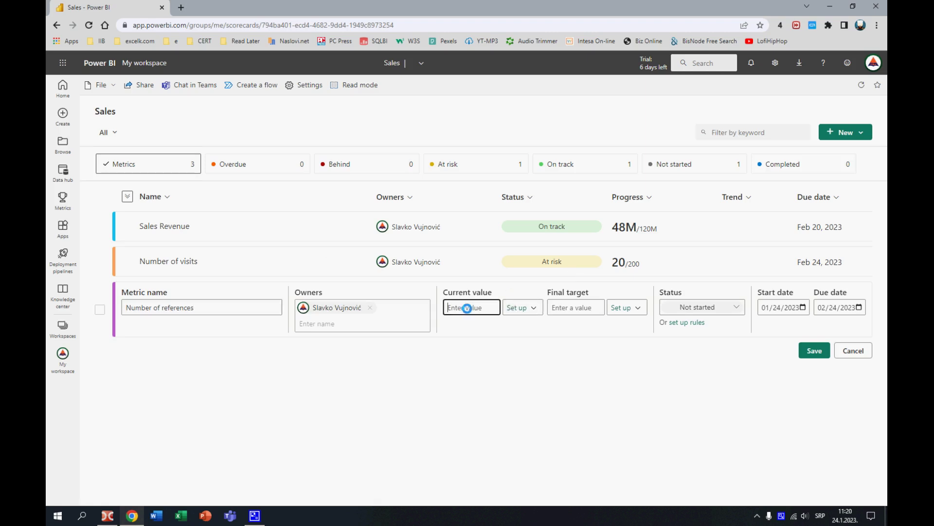
{"action": "type", "text": "50"}
{"action": "left_click", "coordinate": [560, 305]}
{"action": "type", "text": "200"}
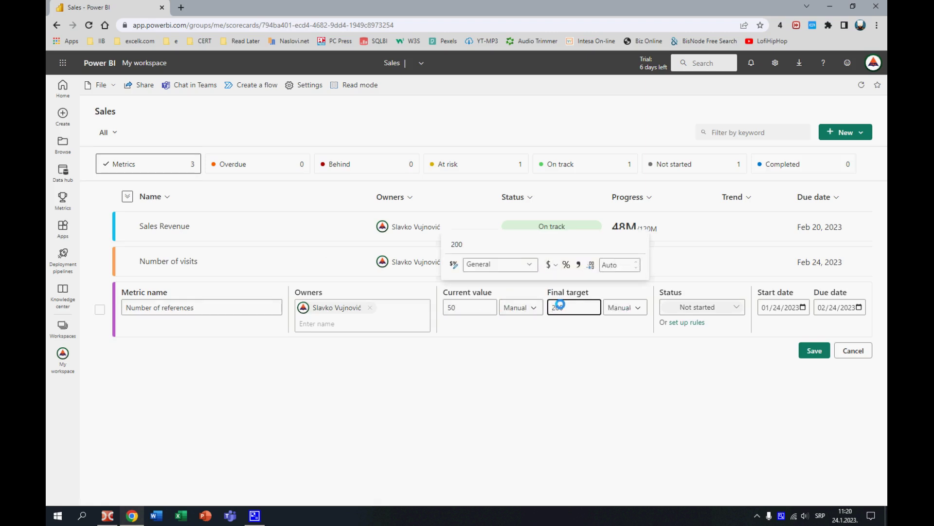
{"action": "left_click", "coordinate": [735, 304]}
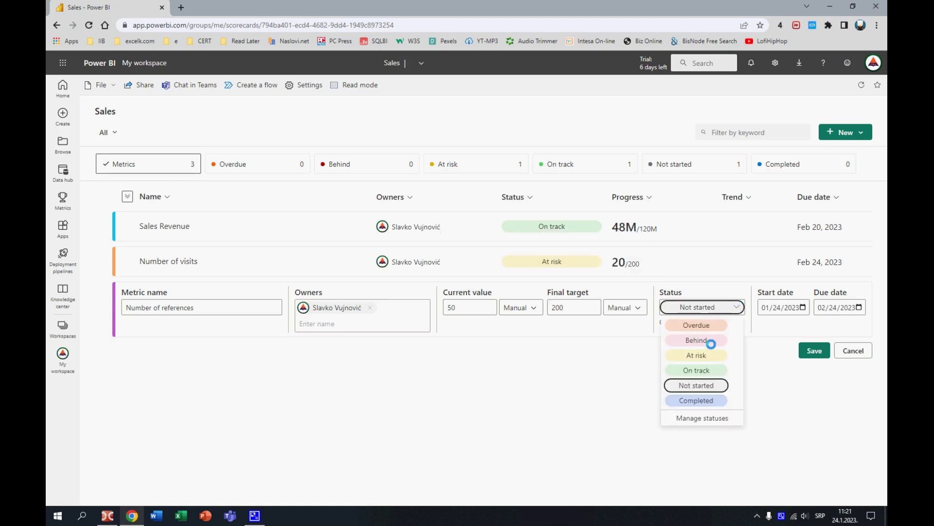
{"action": "left_click", "coordinate": [707, 337]}
{"action": "left_click", "coordinate": [816, 349]}
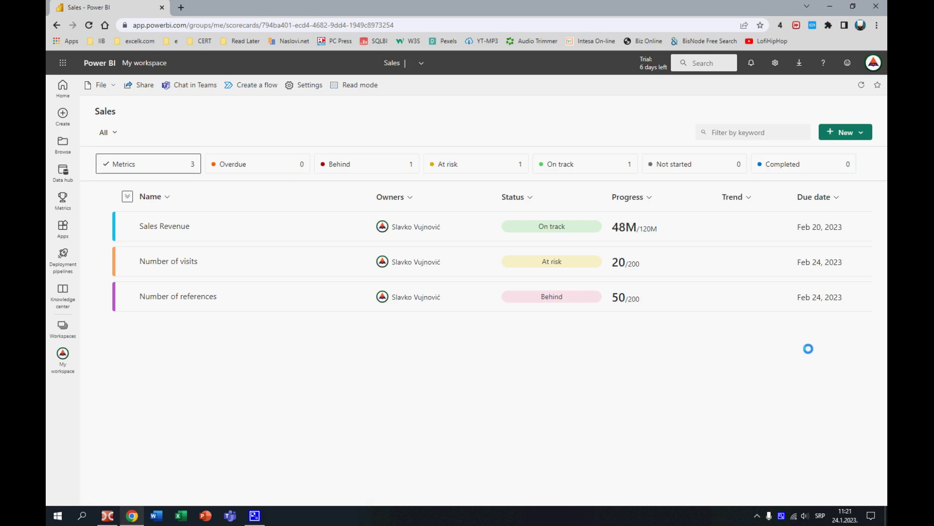
Step: Switch to Power BI Desktop and place a Metrics visual near the upper-left corner of the blank report page
{"action": "left_click", "coordinate": [58, 515]}
{"action": "left_click", "coordinate": [275, 415]}
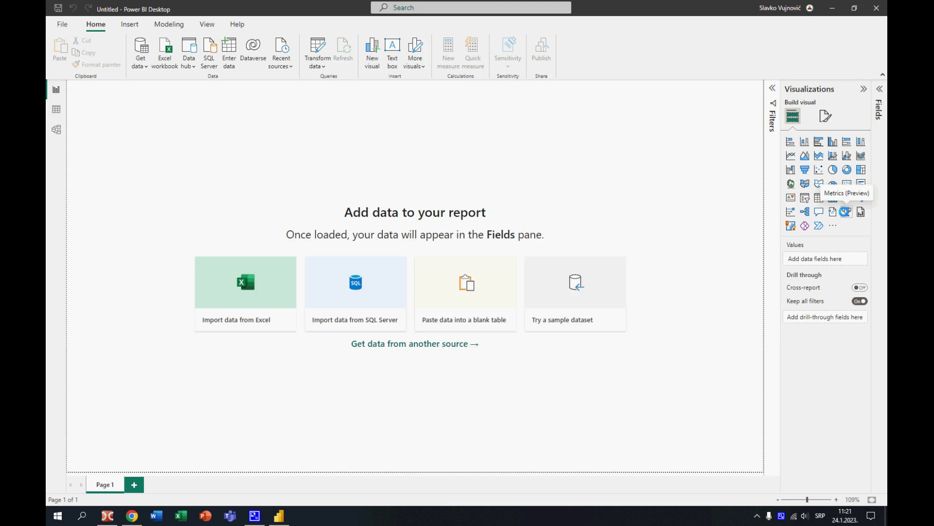
{"action": "left_click", "coordinate": [845, 212]}
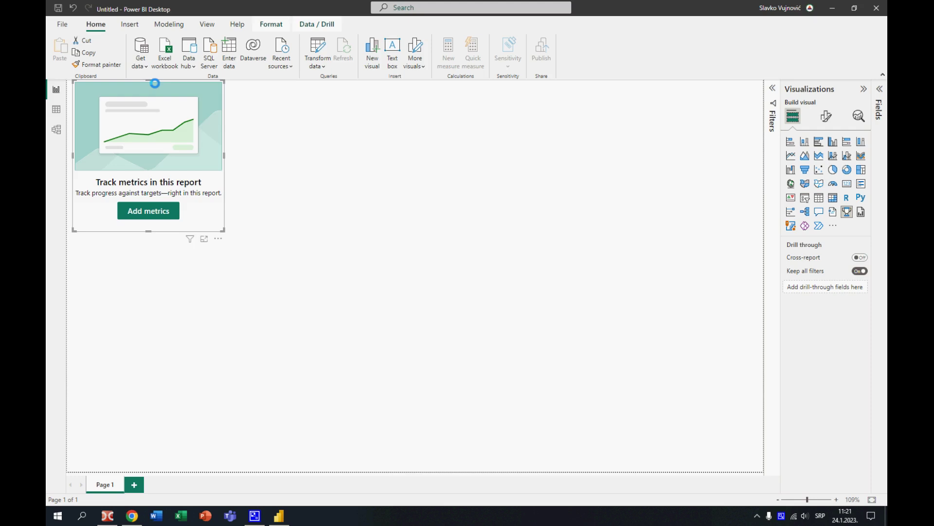
{"action": "left_click_drag", "start_coordinate": [155, 83], "coordinate": [164, 95]}
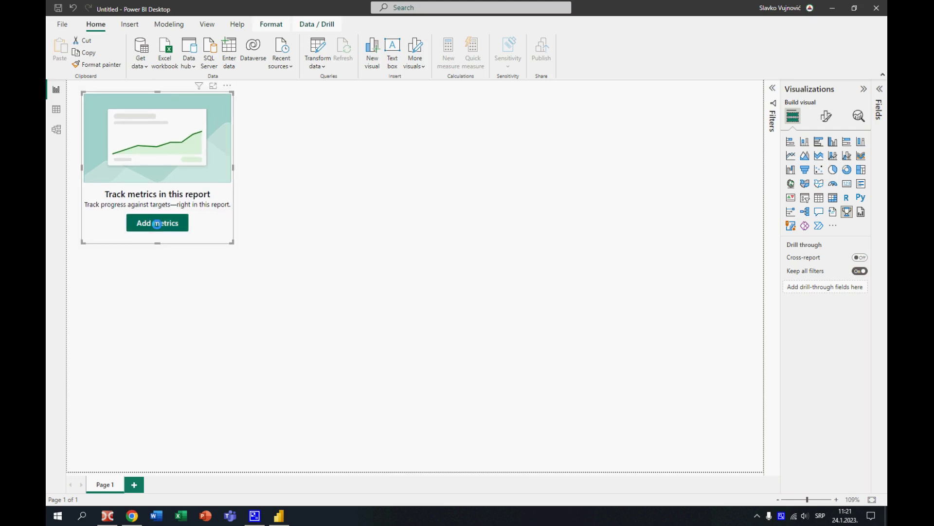
Step: Add the Sales Revenue metric from the existing Sales scorecard to the report as a single metric visual
{"action": "left_click", "coordinate": [157, 224]}
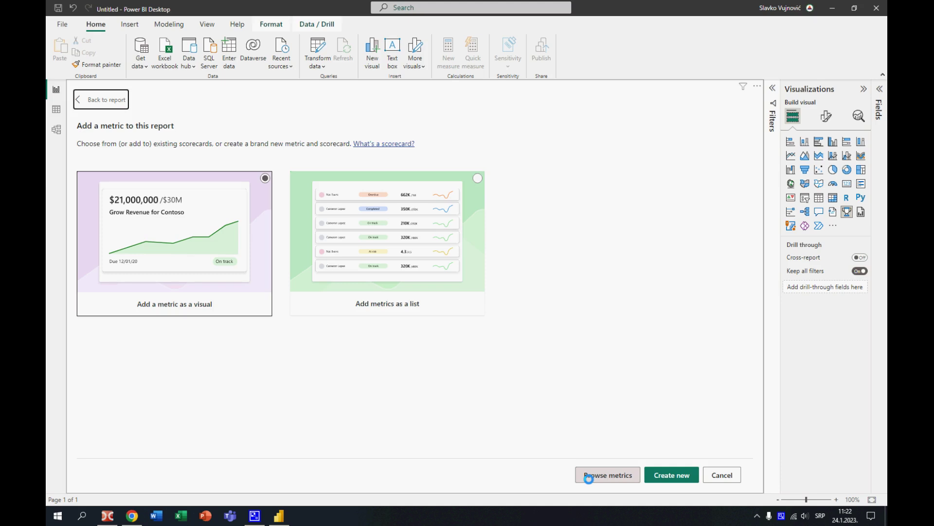
{"action": "left_click", "coordinate": [589, 477]}
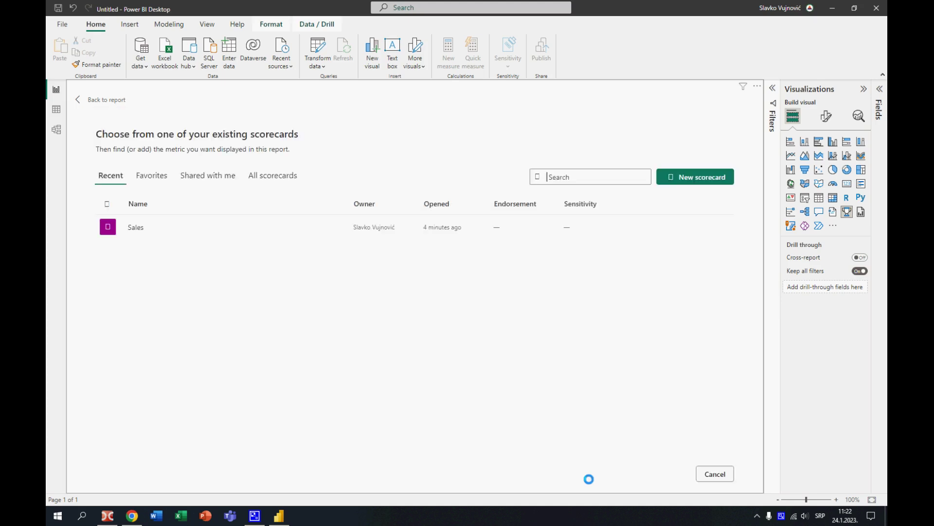
{"action": "left_click", "coordinate": [134, 226]}
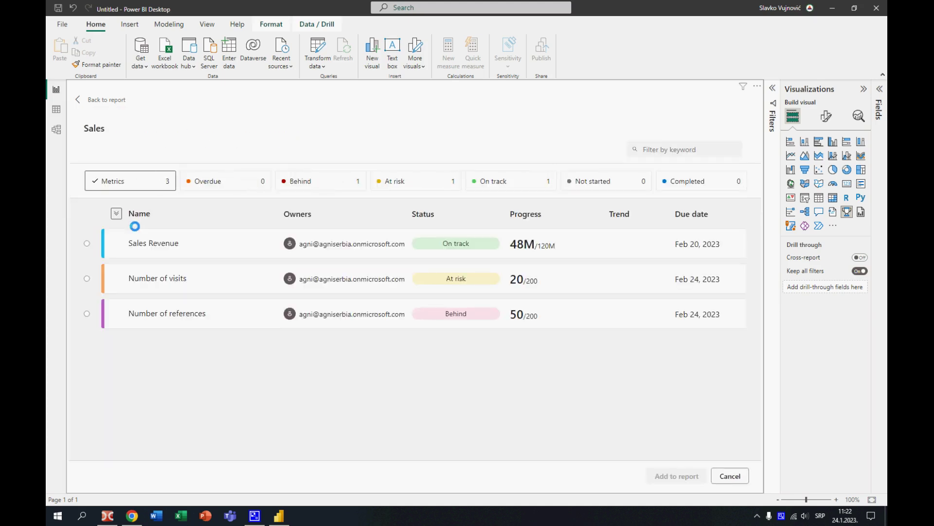
{"action": "left_click", "coordinate": [85, 242]}
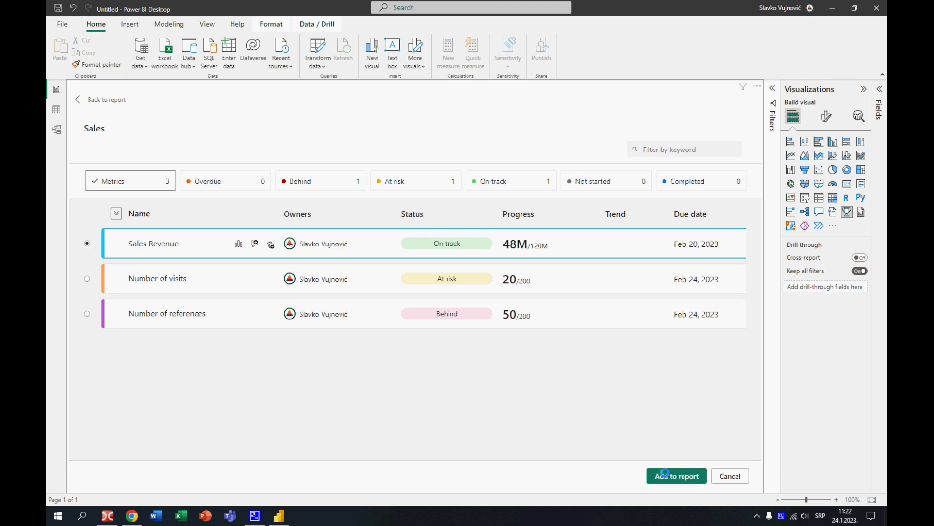
{"action": "left_click", "coordinate": [683, 476]}
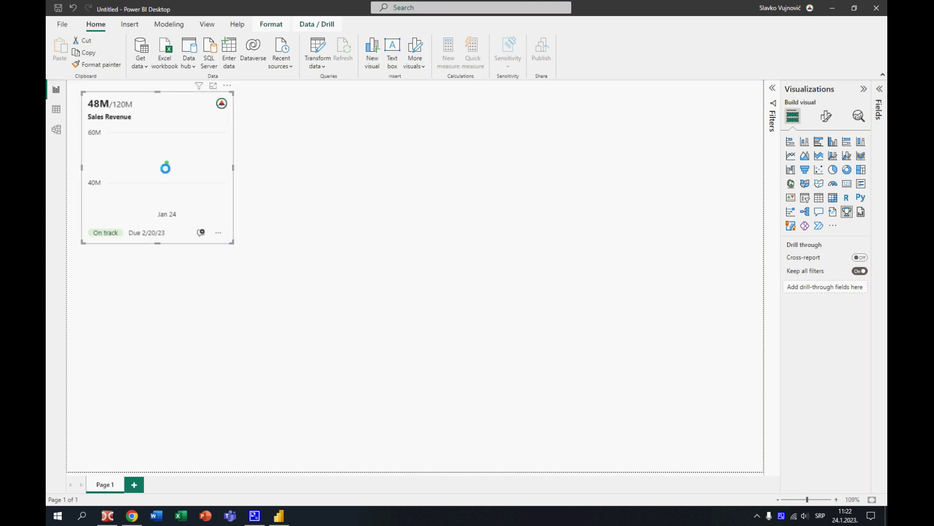
Step: Insert a second Metrics visual and place it to the right of the Sales Revenue card
{"action": "left_click", "coordinate": [396, 153]}
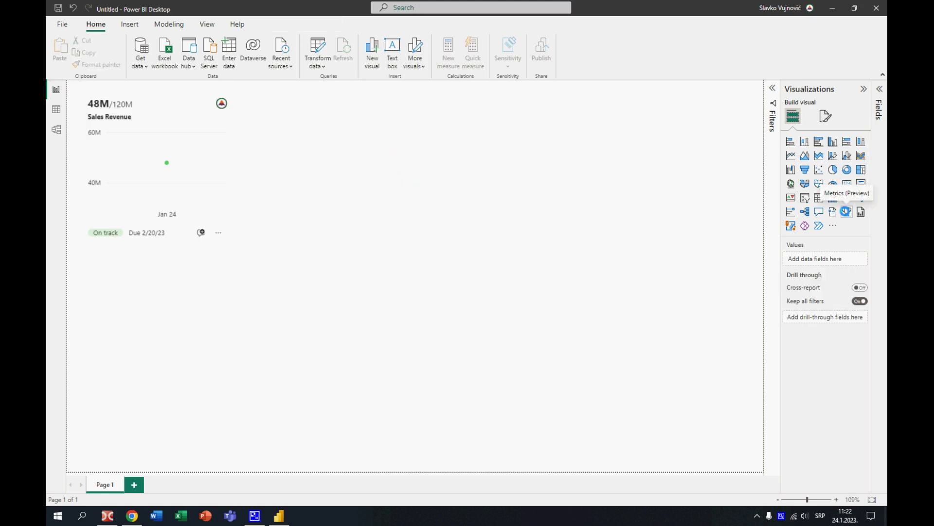
{"action": "left_click", "coordinate": [847, 211]}
{"action": "left_click_drag", "start_coordinate": [165, 248], "coordinate": [359, 83]}
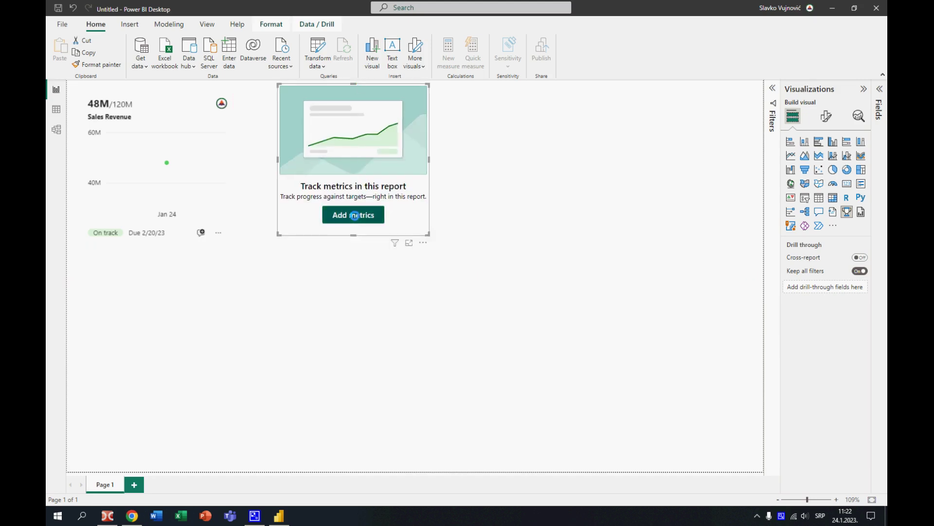
Step: Show the existing Sales scorecard as a metrics list in the new visual and enlarge it to reach nearly the page's right edge
{"action": "left_click", "coordinate": [357, 212]}
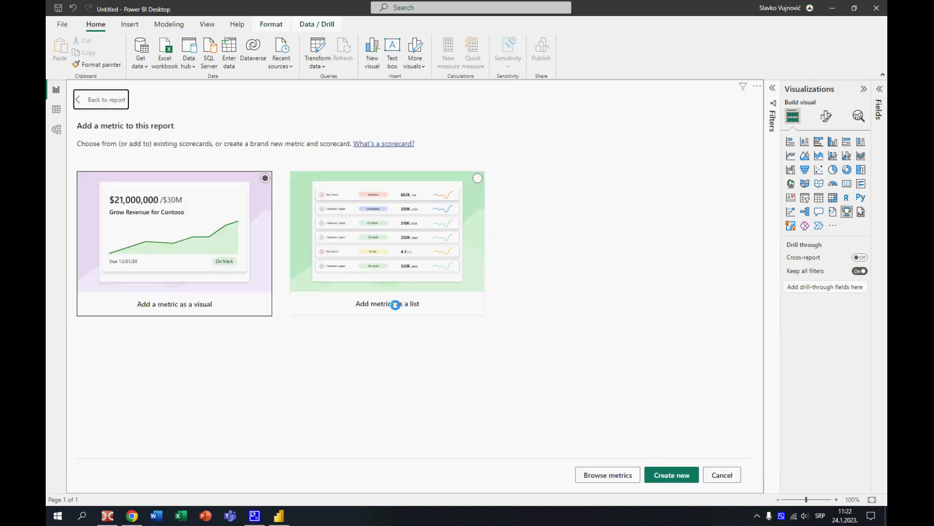
{"action": "left_click", "coordinate": [396, 305]}
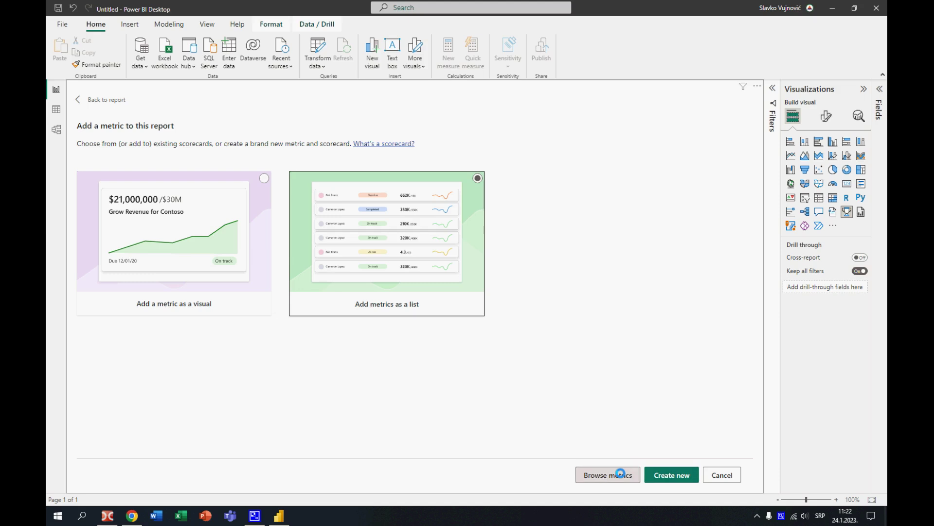
{"action": "left_click", "coordinate": [620, 474]}
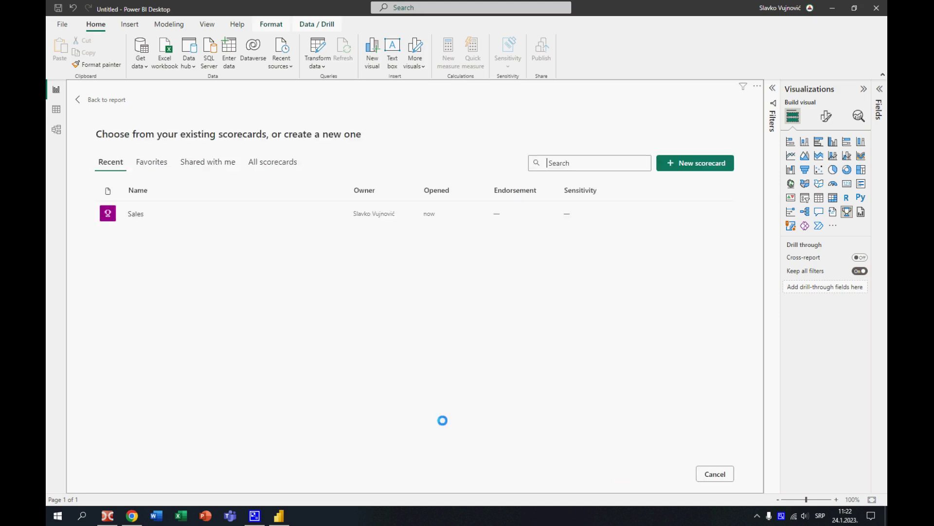
{"action": "left_click", "coordinate": [141, 212]}
{"action": "left_click", "coordinate": [77, 99]}
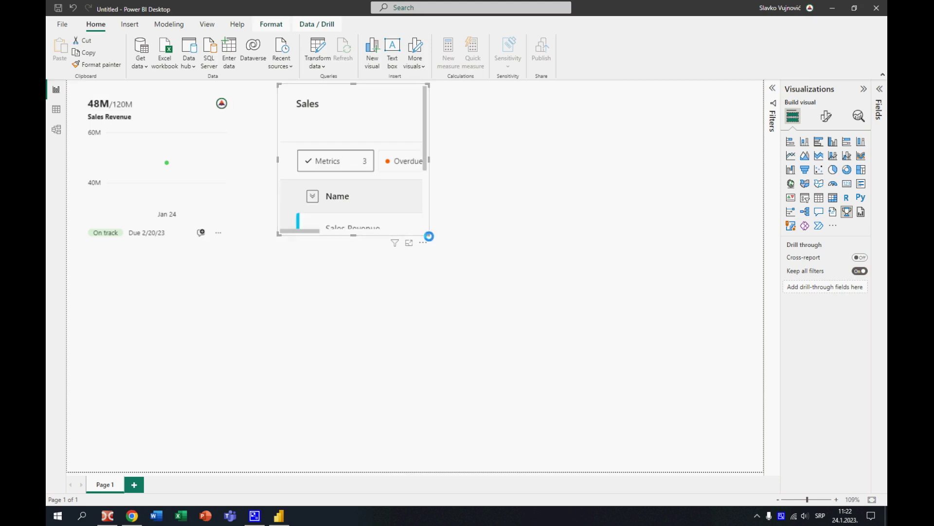
{"action": "left_click_drag", "start_coordinate": [428, 234], "coordinate": [753, 391]}
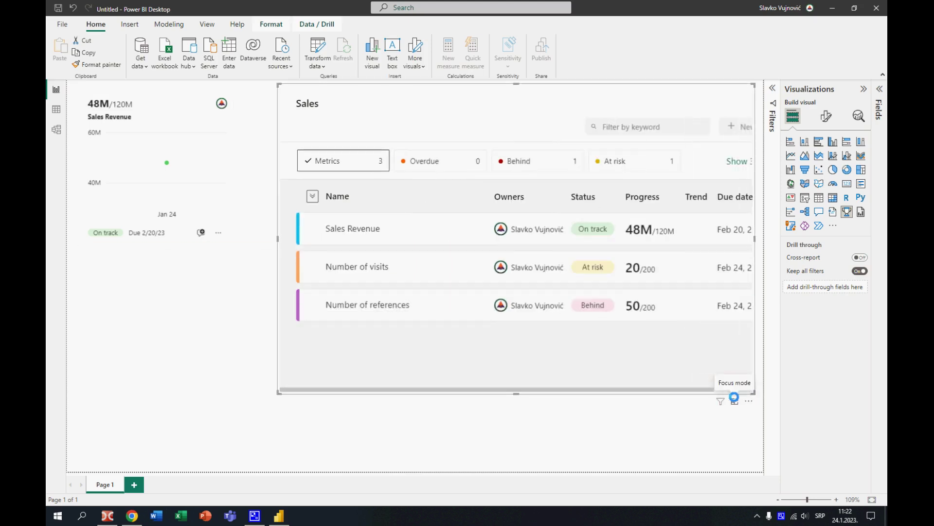